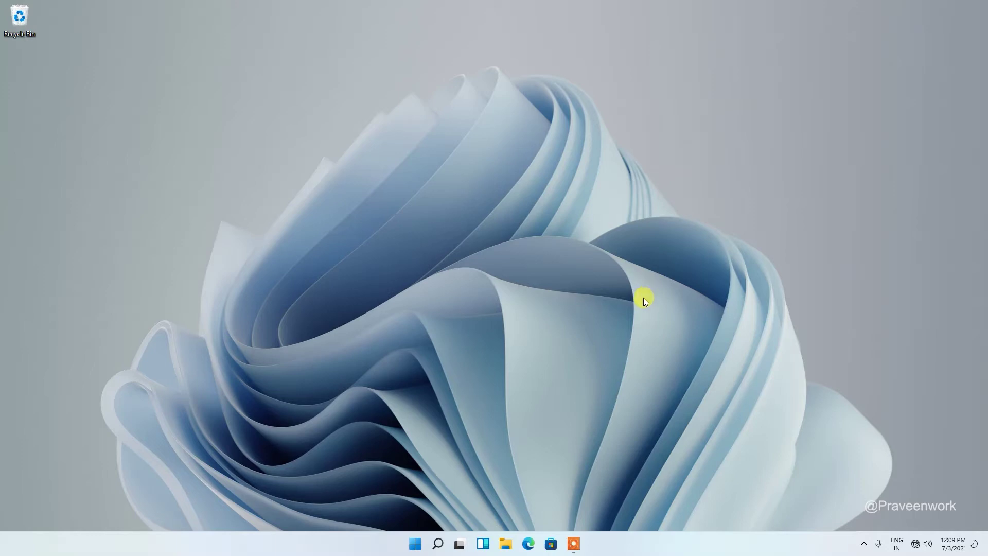
Step: Launch Settings from Start and go to Privacy & security > Windows Security
left_click(415, 544)
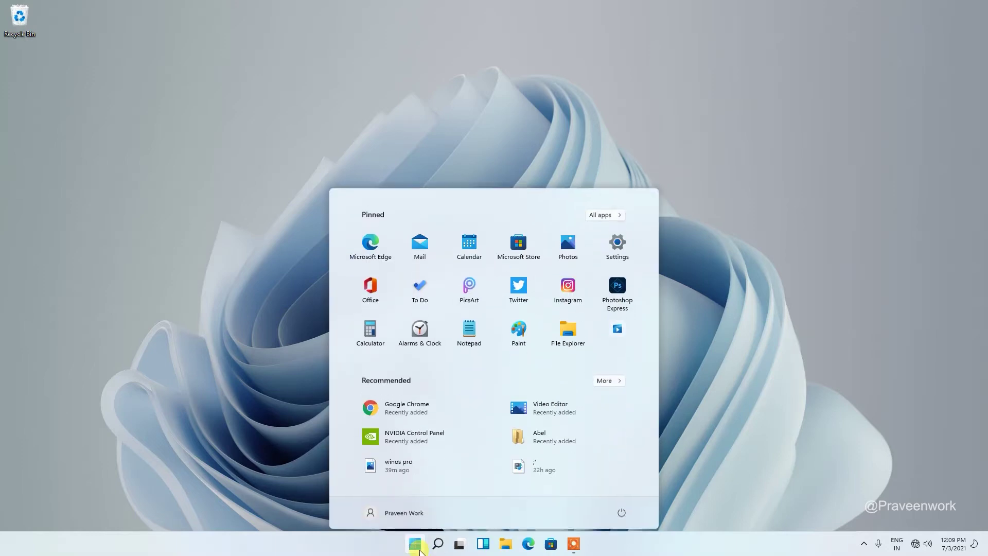
left_click(611, 246)
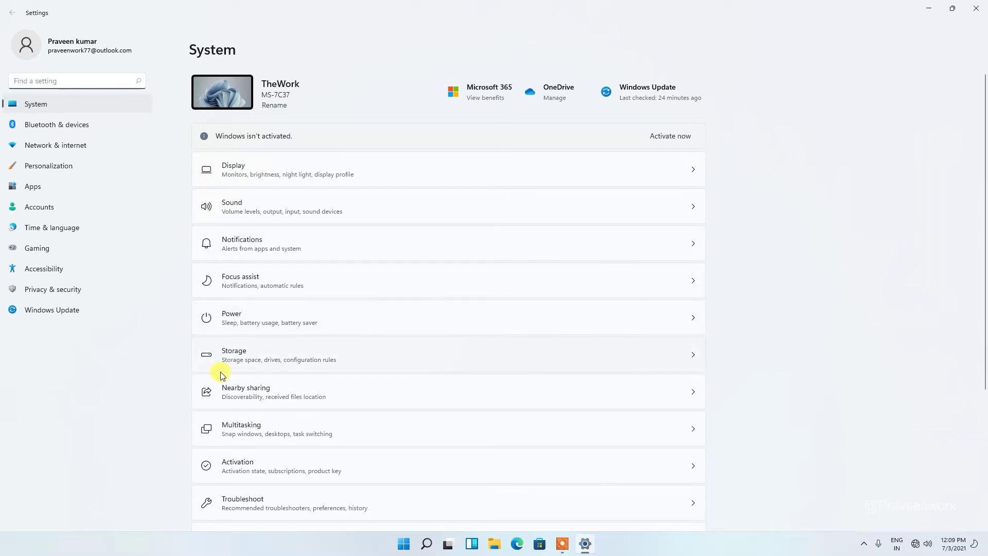
left_click(124, 294)
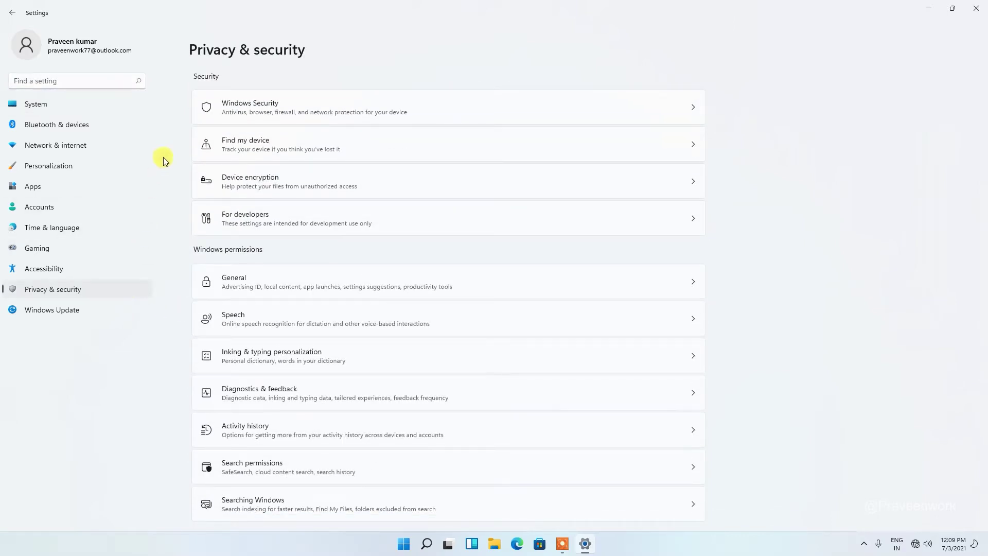
left_click(322, 106)
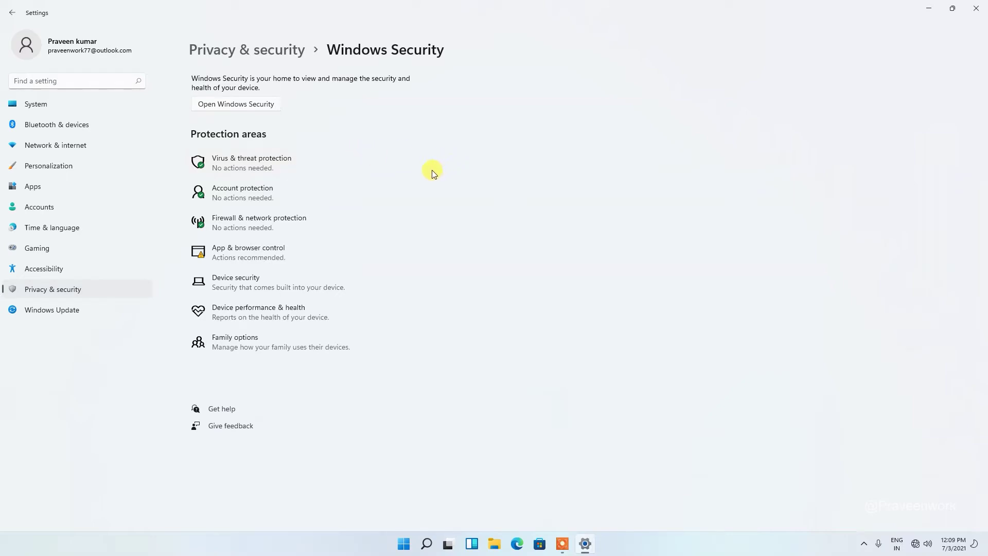
Step: Open Virus & threat protection from Windows Security's protection areas
left_click(267, 160)
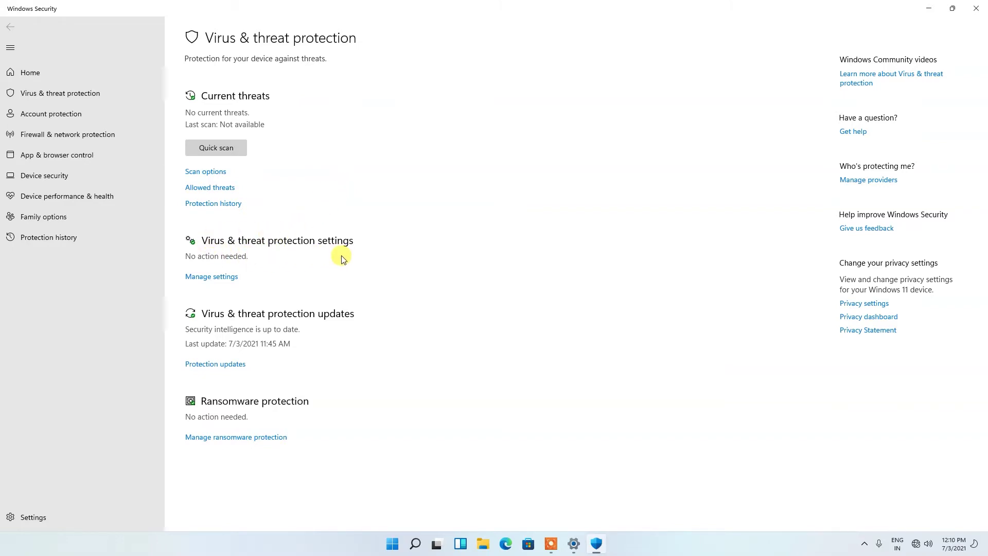
Step: Open Manage settings under Virus & threat protection and set Real-time protection to Off
left_click(205, 279)
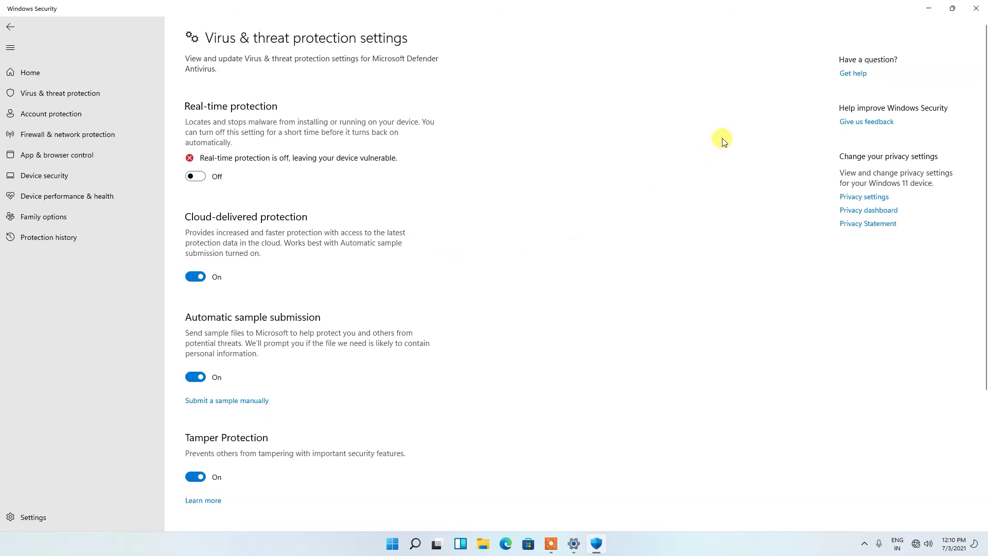
Step: Minimize the Windows Security window, then the Settings window
left_click(929, 7)
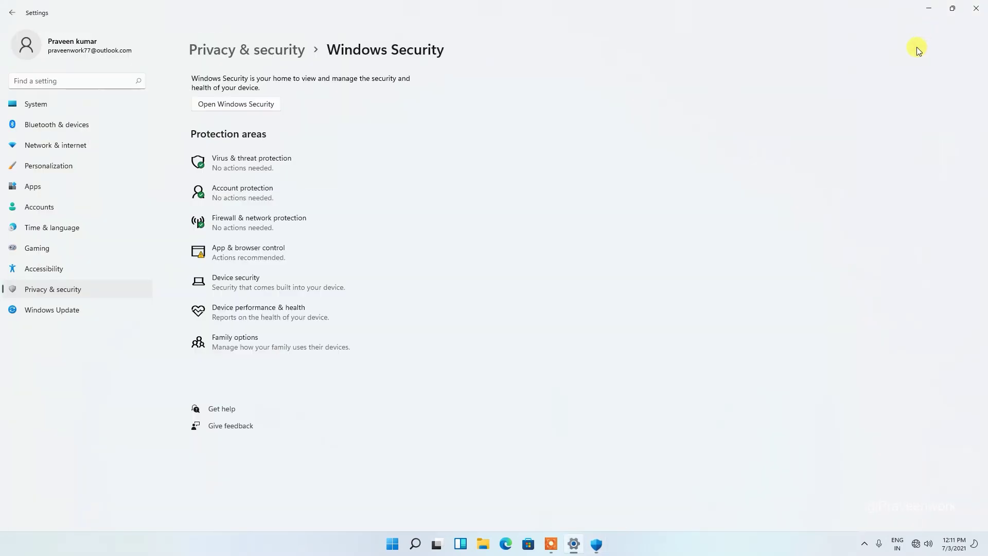
left_click(929, 9)
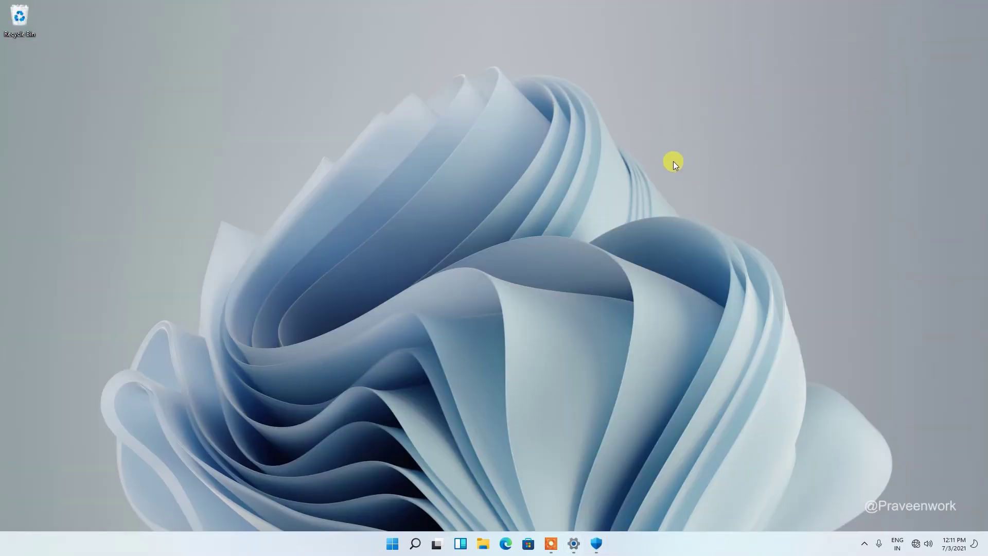